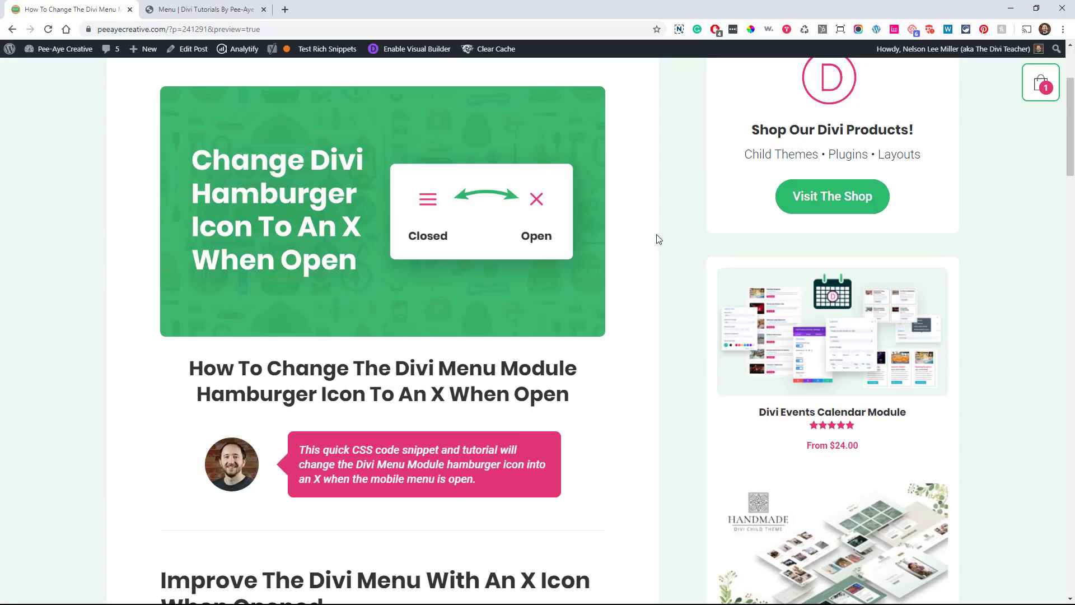
- Select the article's four-line CSS snippet that sets .mobile_nav.opened .mobile_menu_bar:before content to '\4d'
scroll(651, 252, "down", 1)
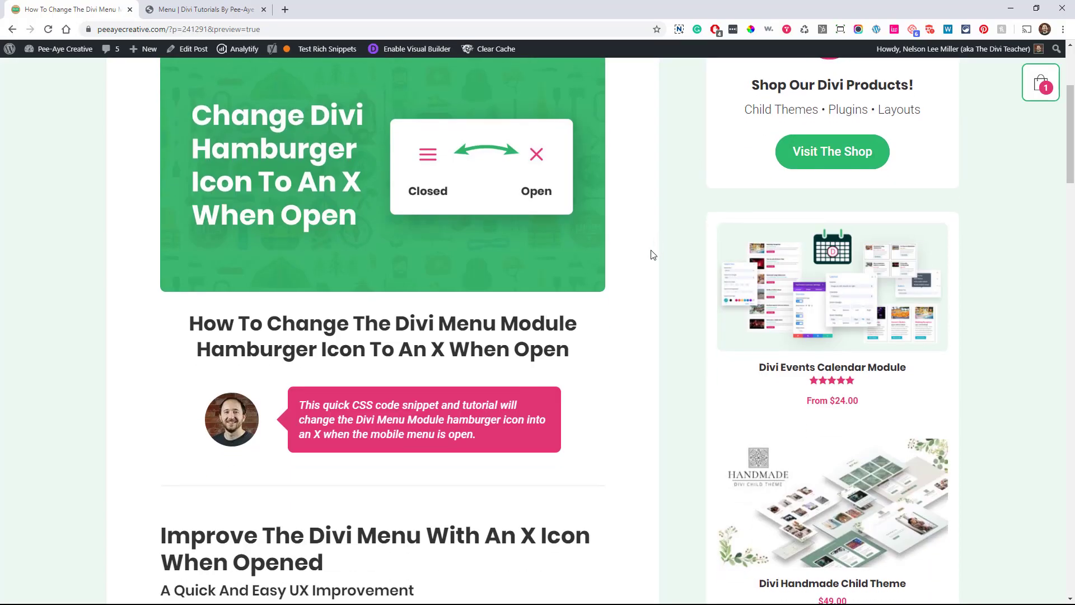
scroll(602, 287, "down", 10)
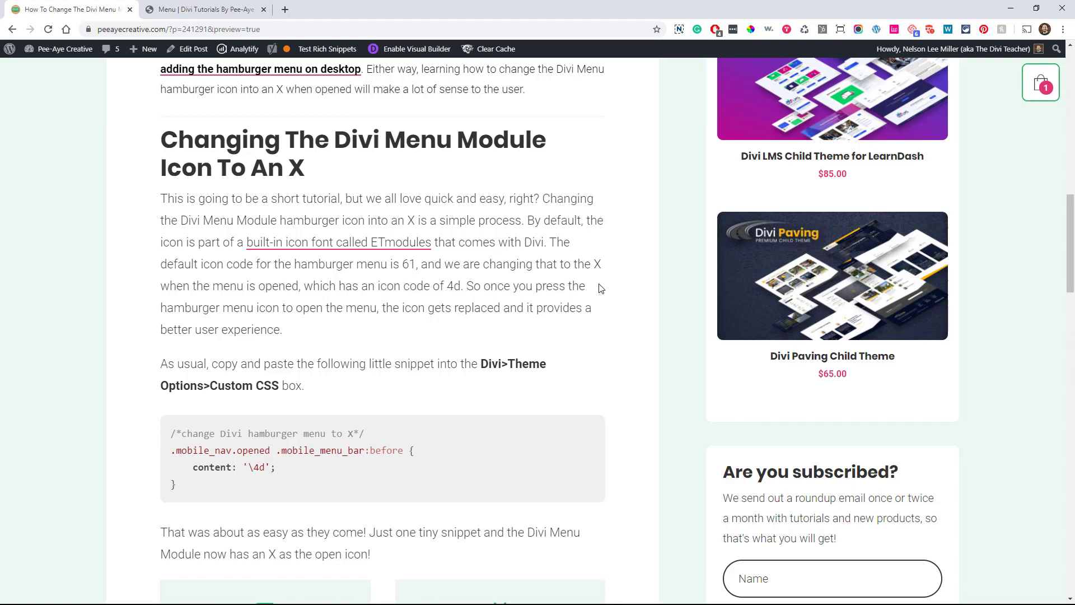
scroll(601, 288, "up", 1)
scroll(590, 264, "up", 12)
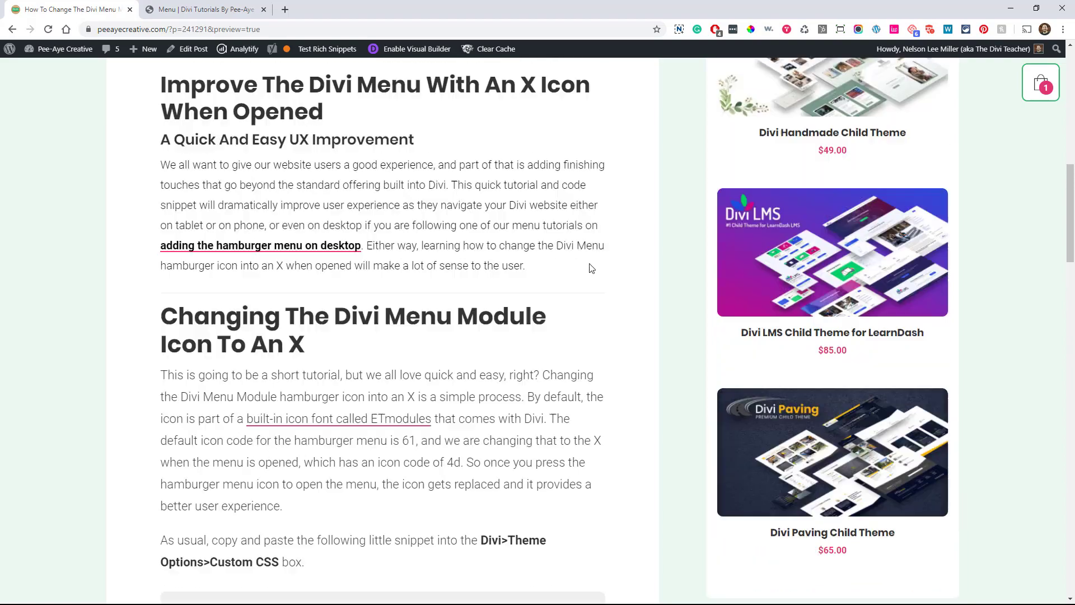
scroll(588, 271, "down", 10)
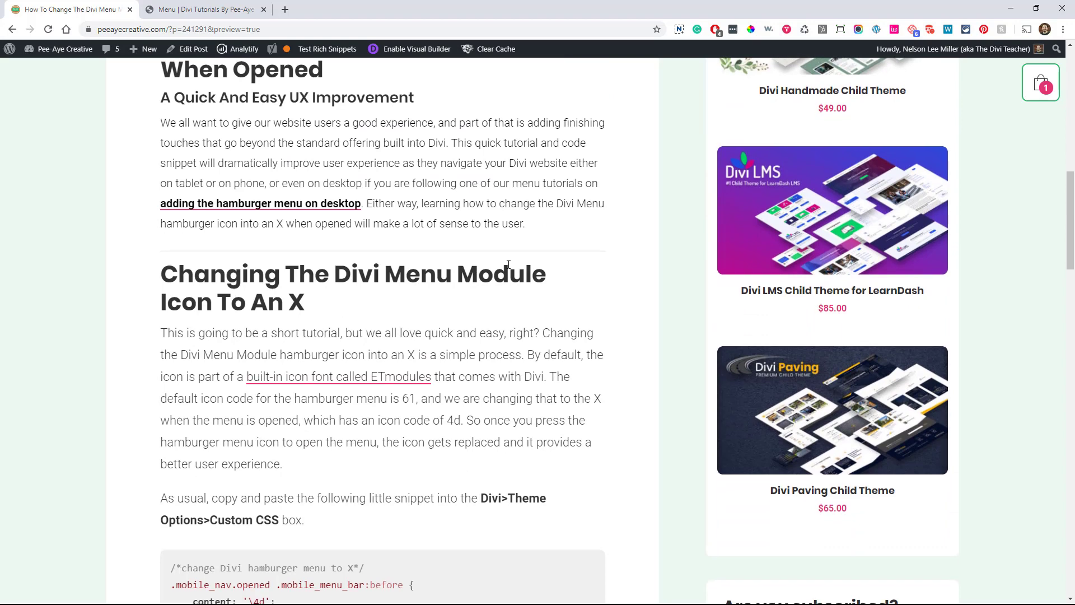
scroll(536, 264, "down", 4)
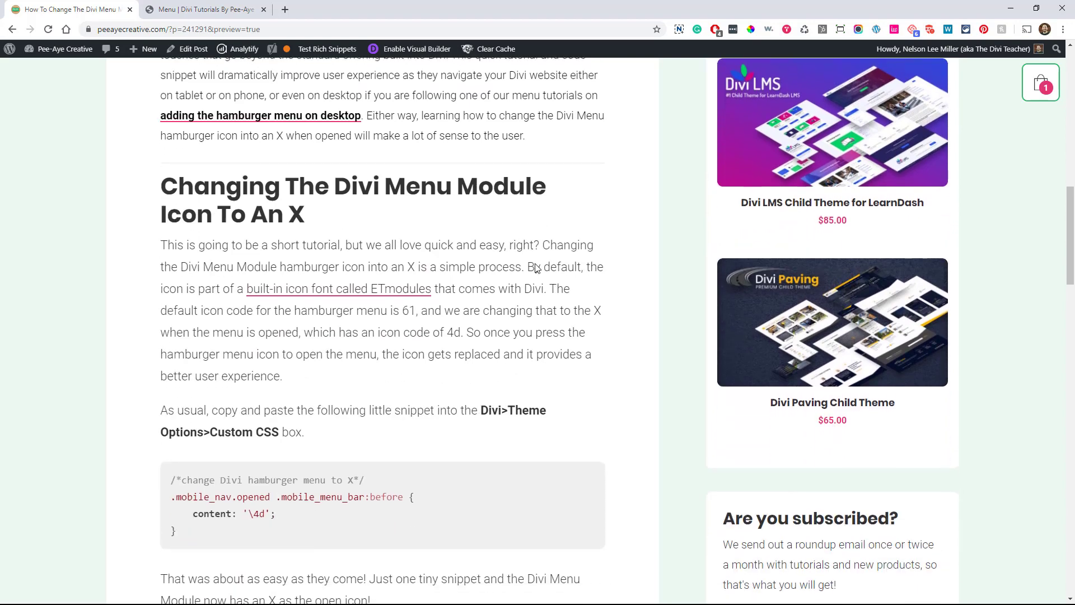
scroll(535, 268, "down", 2)
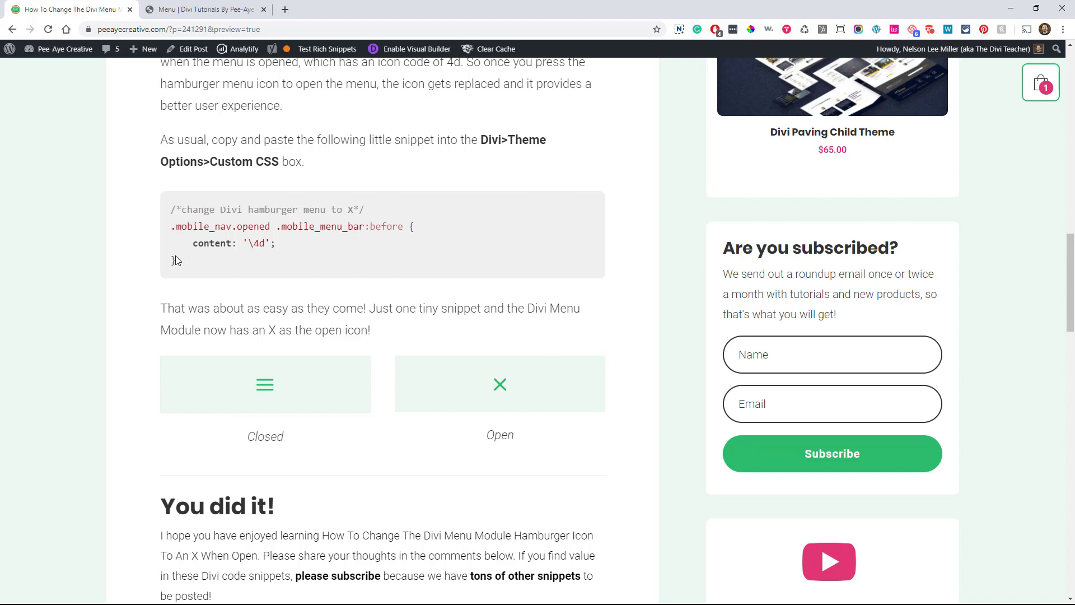
left_click_drag(174, 255, 163, 214)
key("ctrl+c")
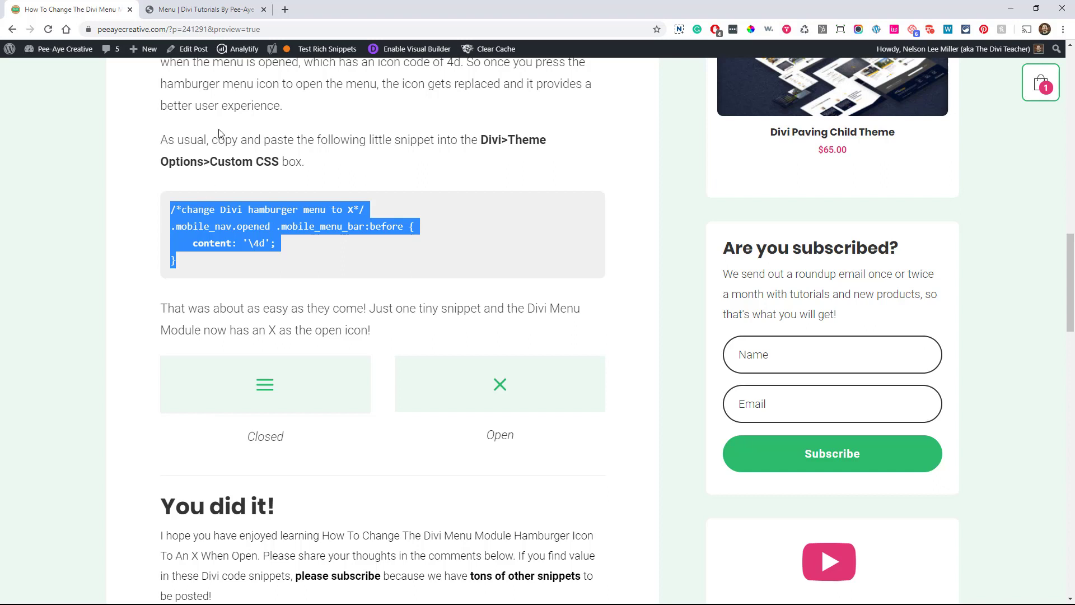
left_click(187, 10)
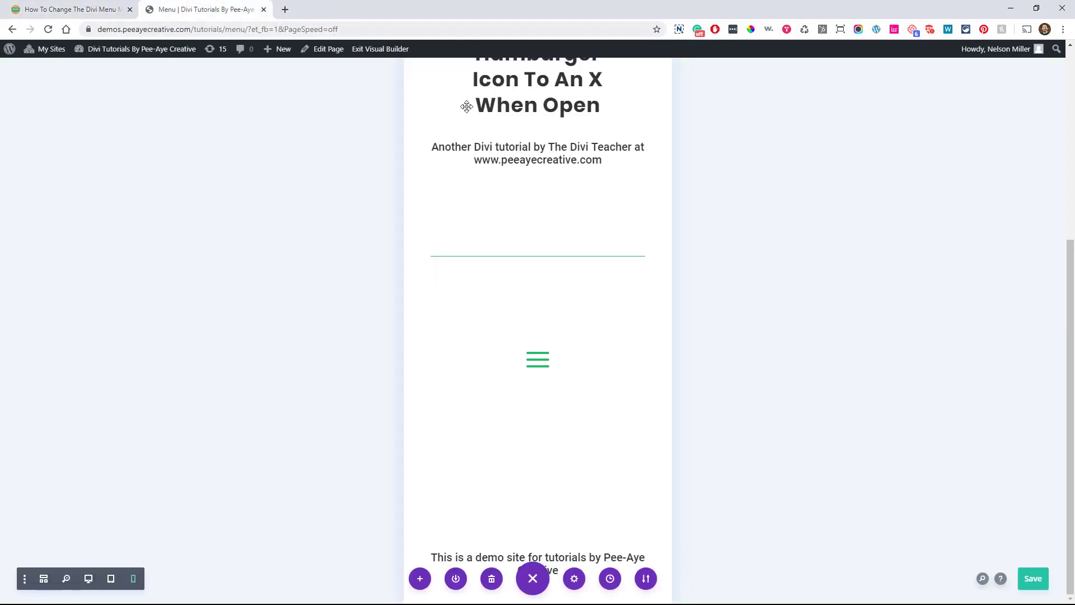
left_click(88, 580)
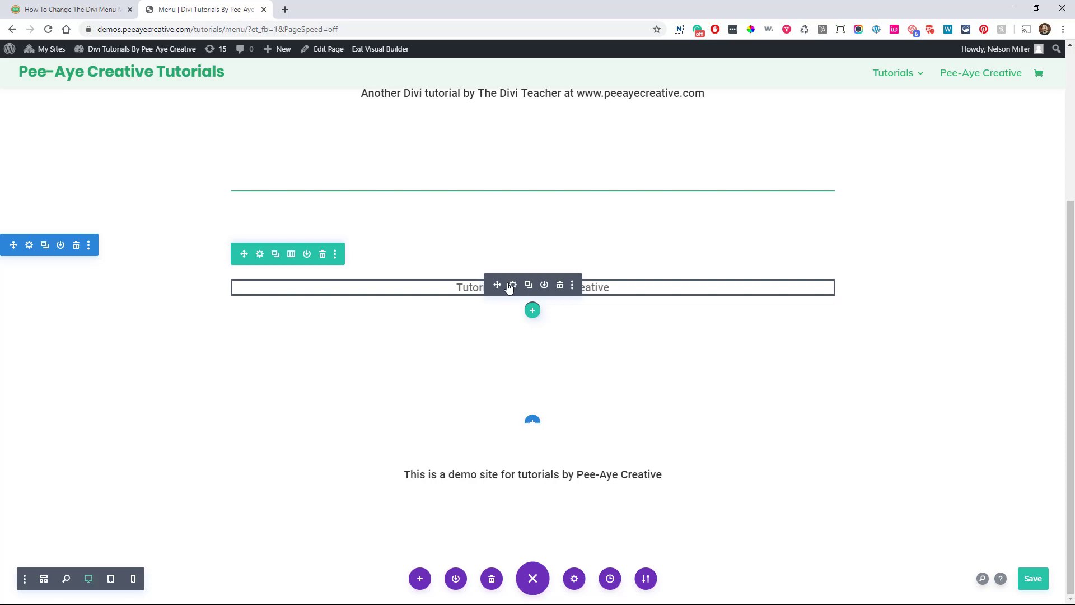
left_click(511, 285)
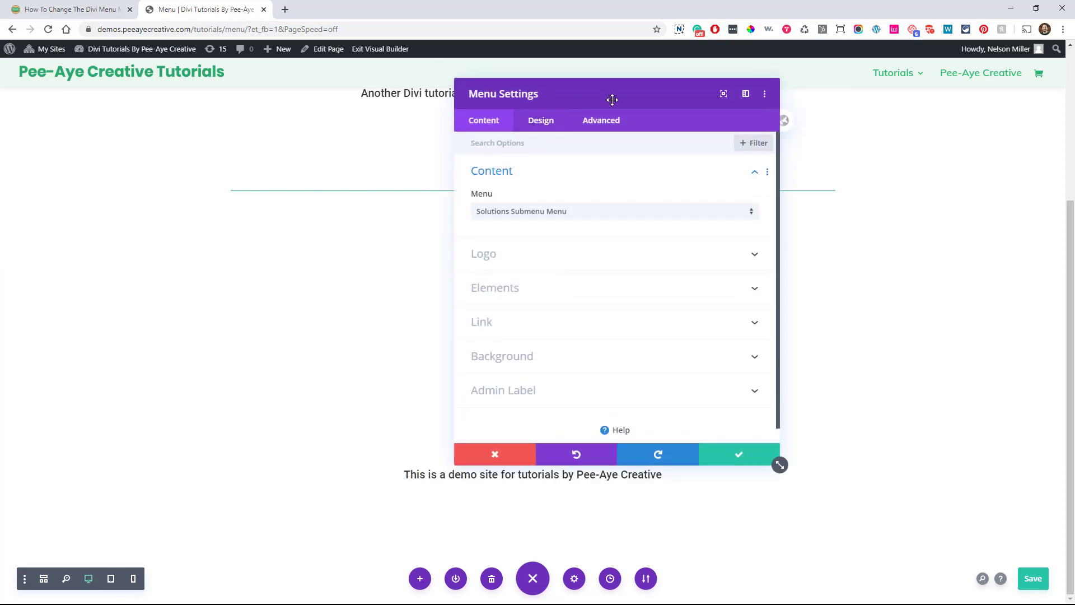
left_click_drag(612, 101, 789, 89)
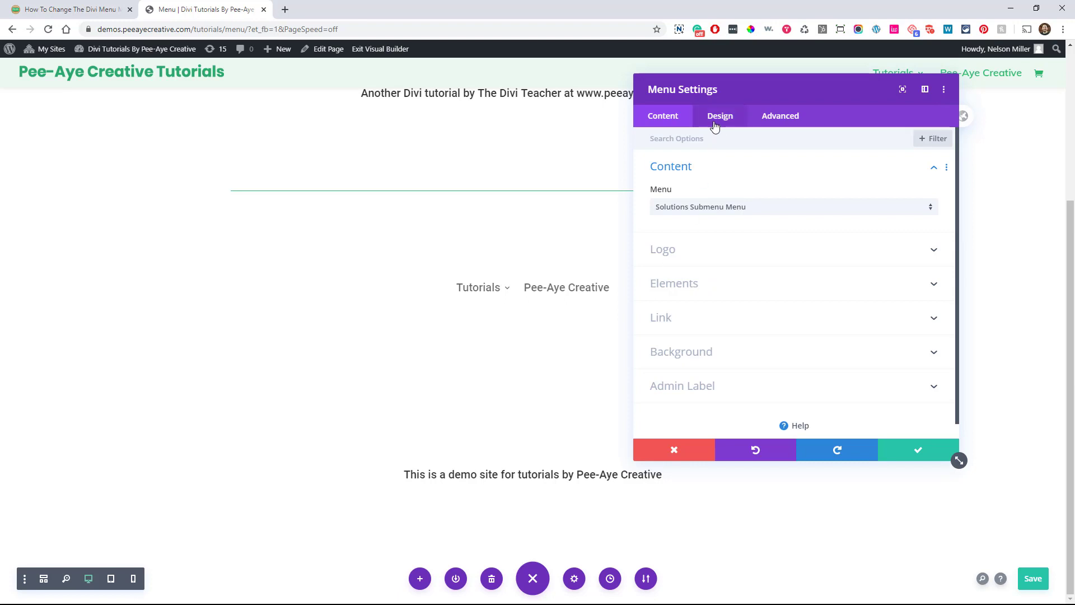
left_click(716, 118)
left_click(673, 274)
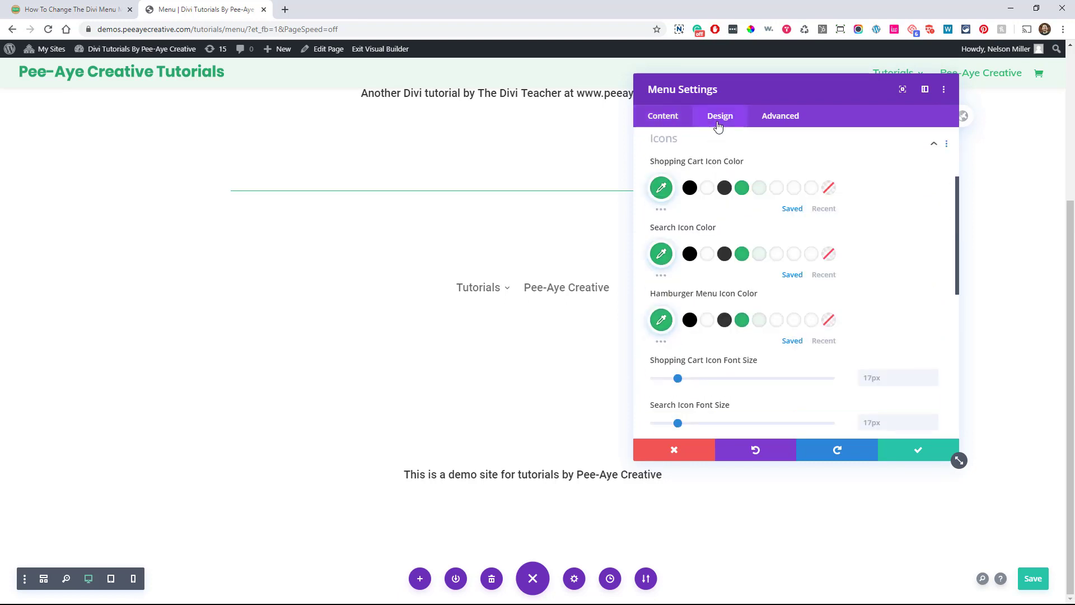
scroll(812, 356, "down", 1)
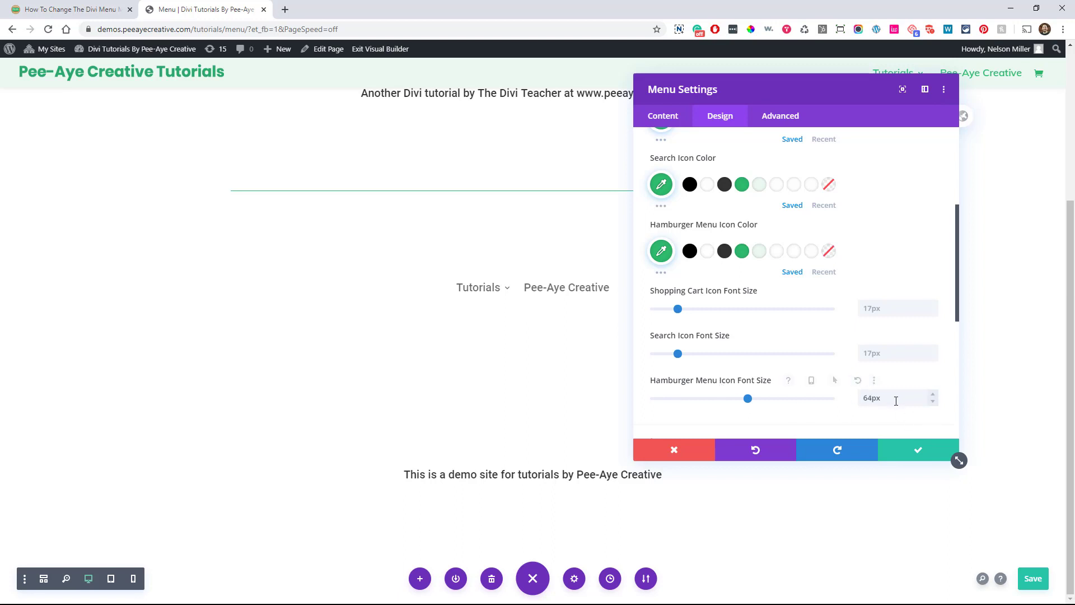
left_click(134, 582)
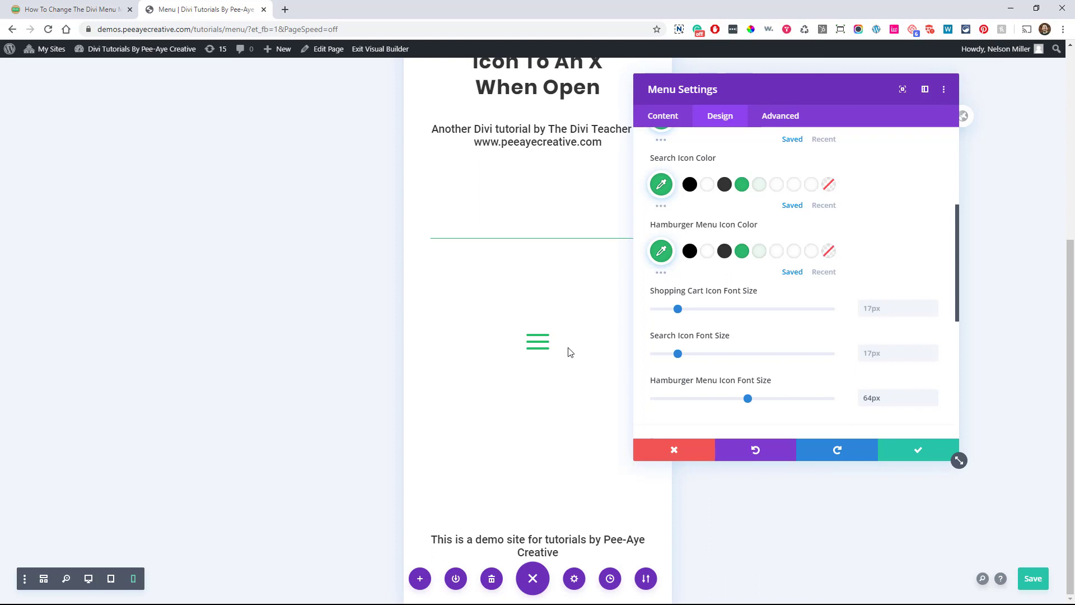
left_click(918, 454)
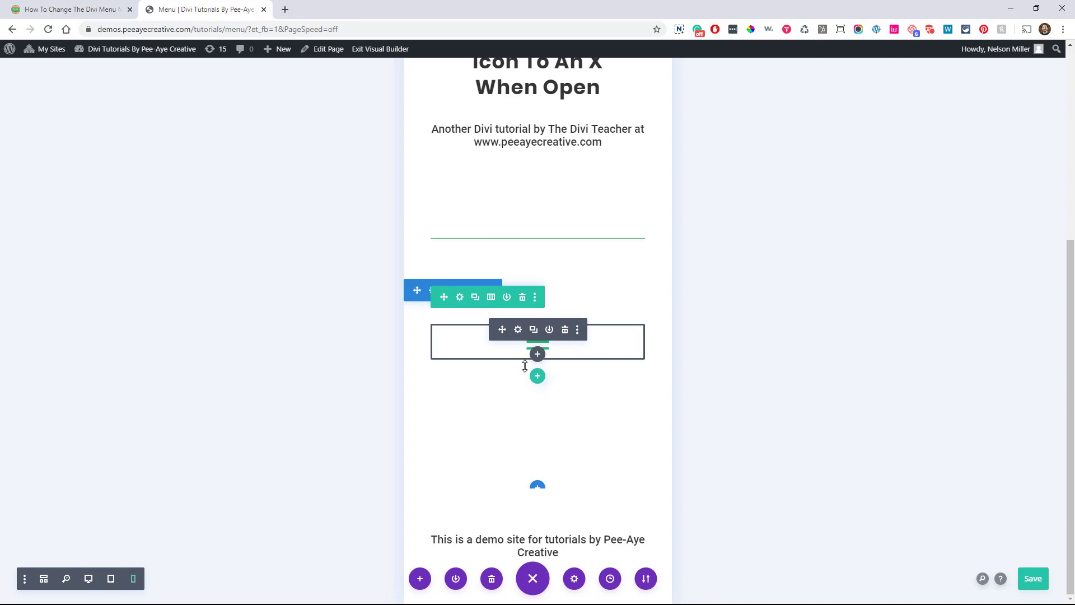
- Paste the X-icon CSS rule into the page settings' Advanced Custom CSS field
left_click(573, 580)
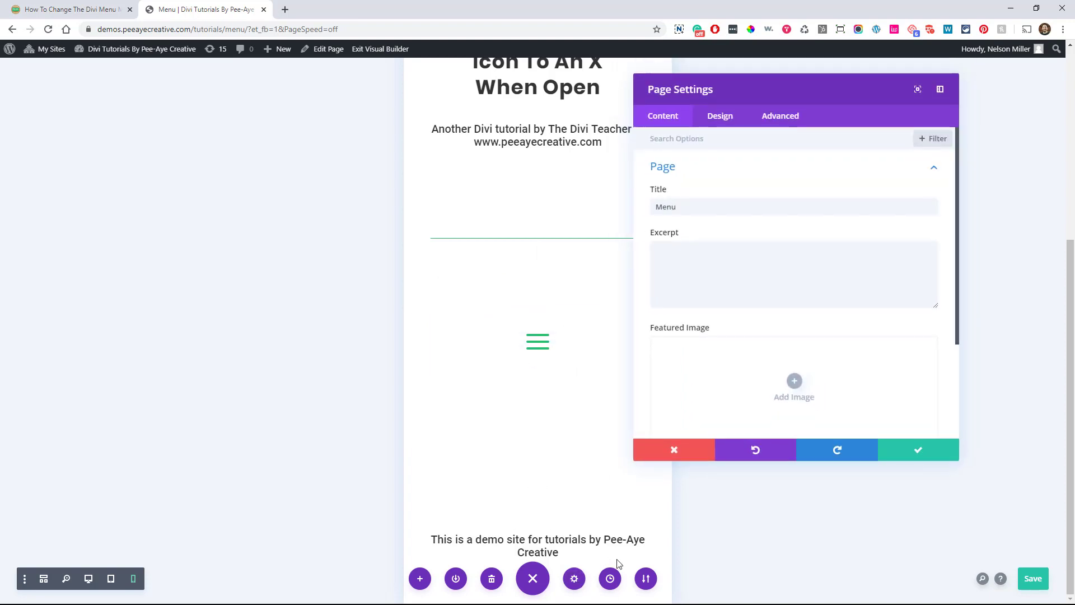
left_click(773, 124)
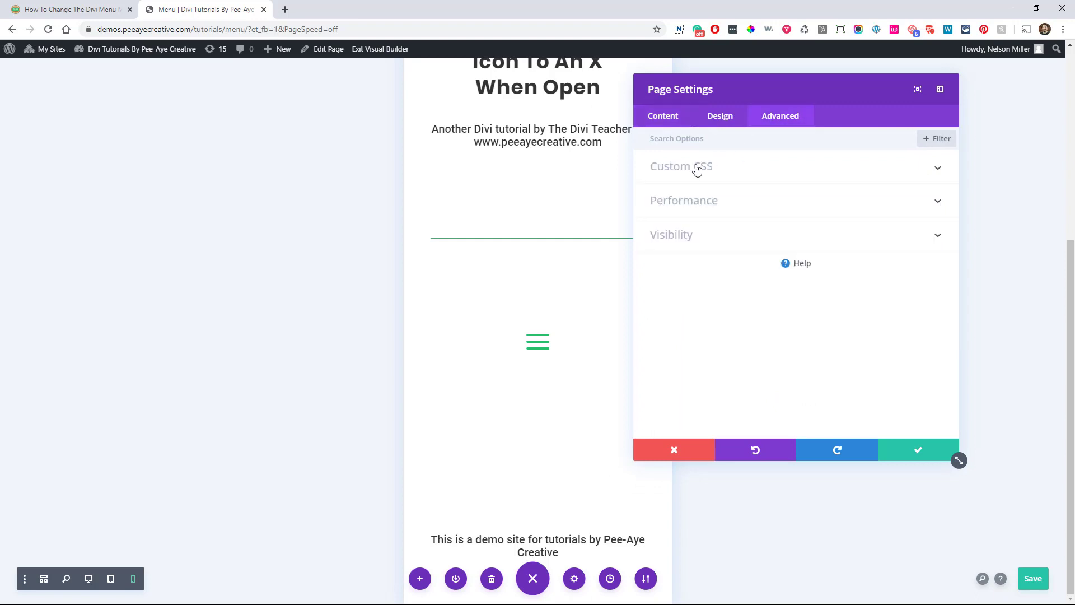
left_click(679, 169)
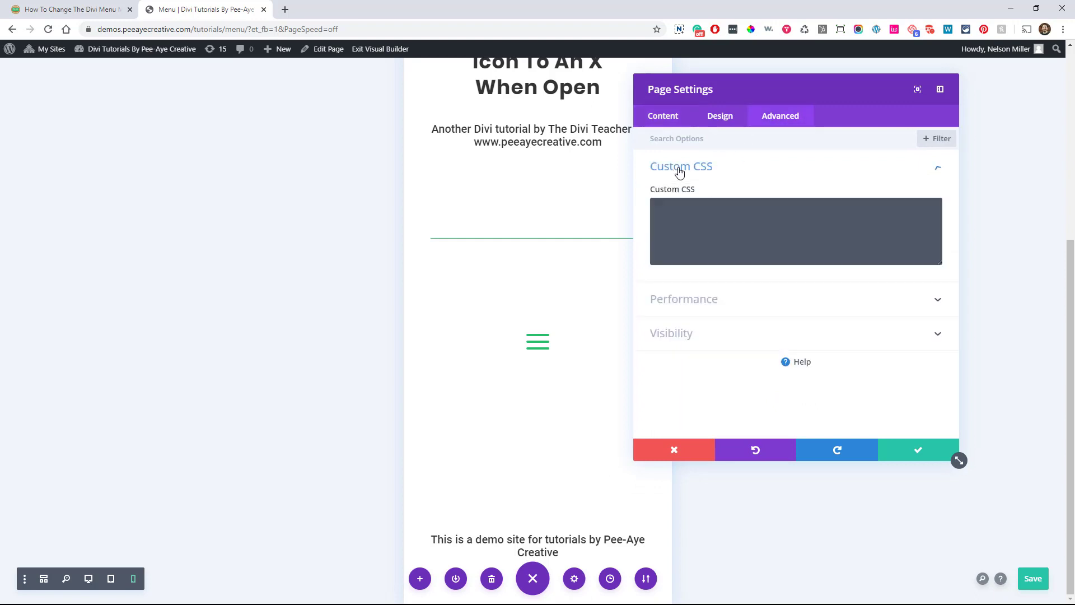
left_click(700, 214)
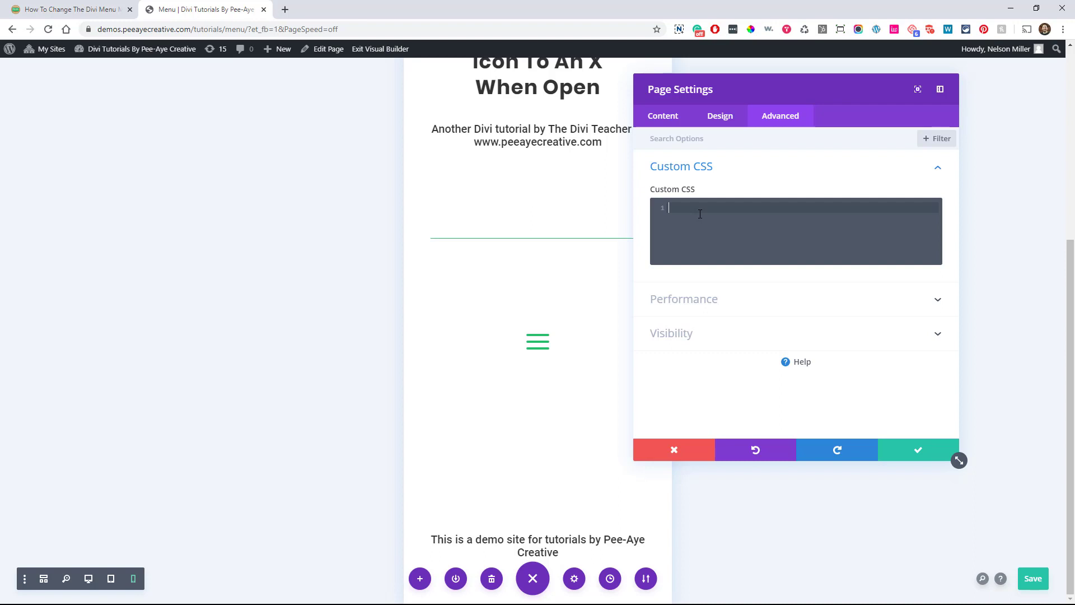
key("ctrl+v")
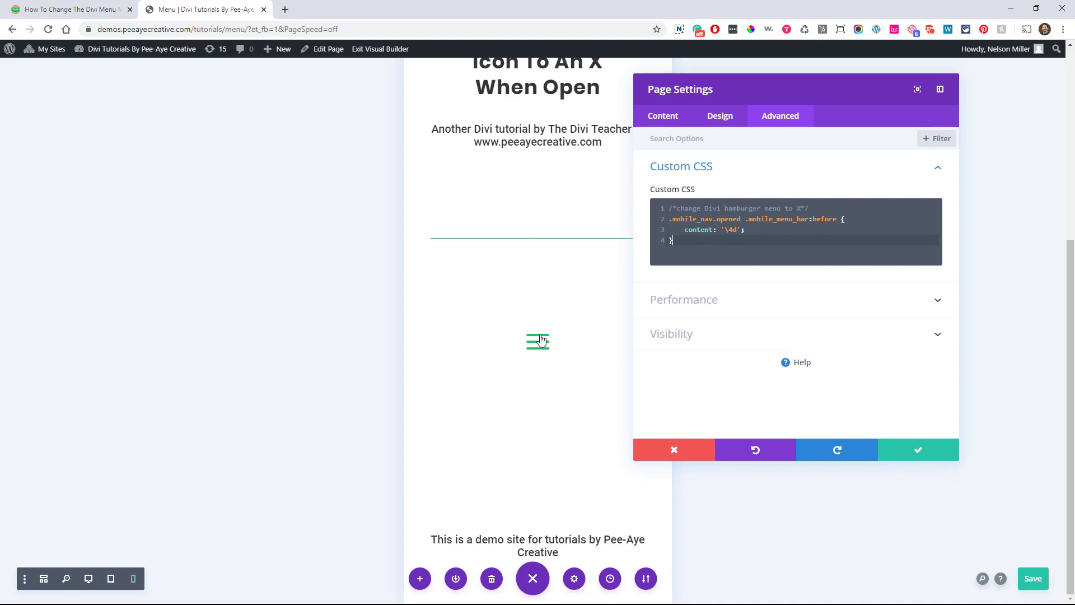
- Check the '\4d' icon code on line 3, confirm the page settings and save the page
left_click(734, 229)
left_click_drag(732, 229, 727, 230)
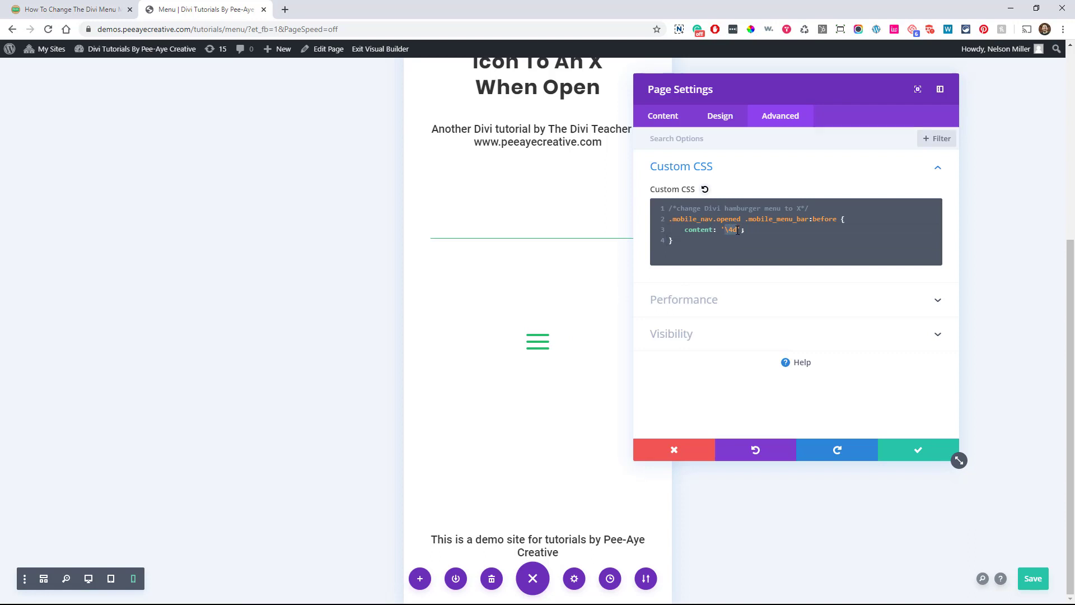
key("Right")
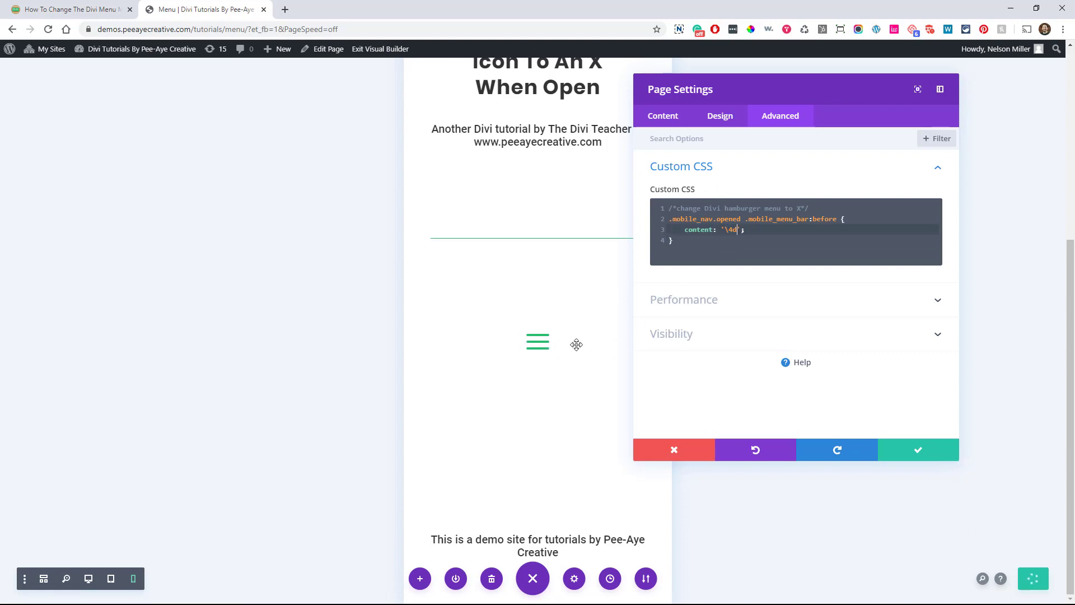
left_click(911, 449)
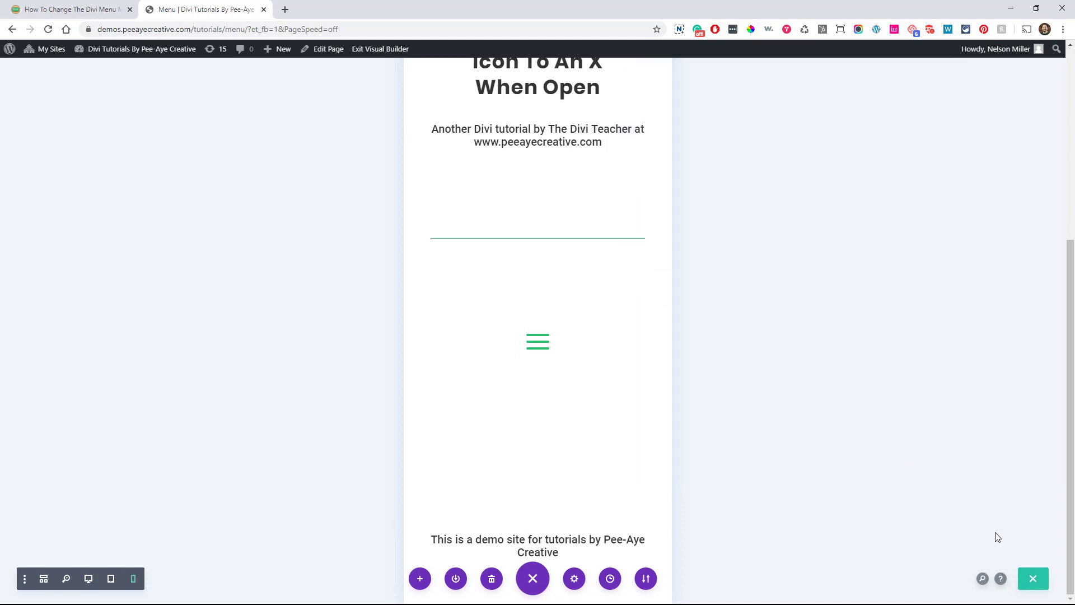
left_click(1033, 579)
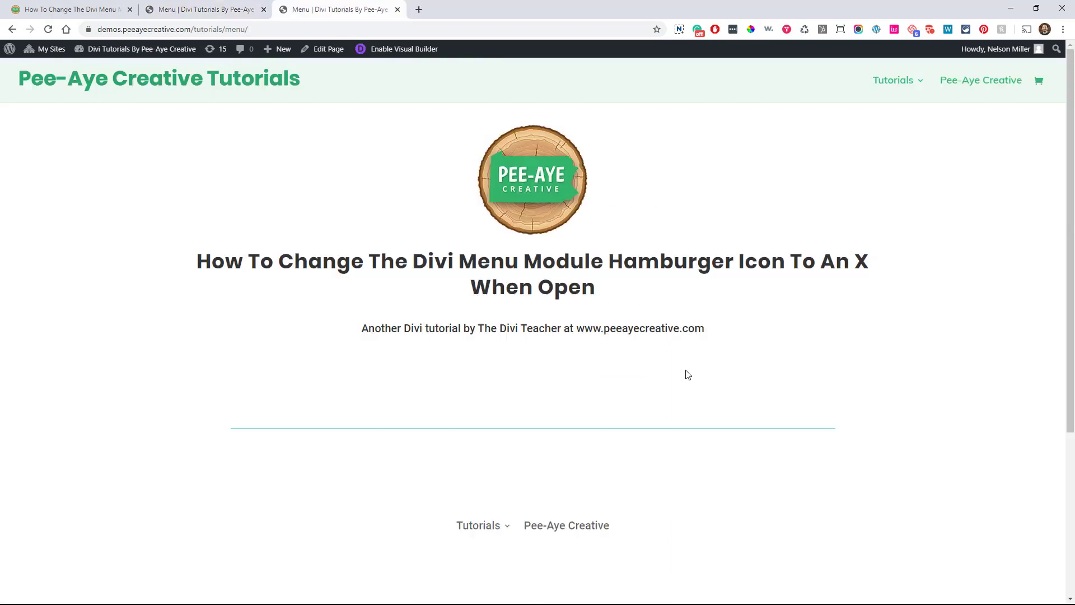
- Preview the live Menu page in Chrome DevTools responsive mode, widened to 507 px
scroll(684, 371, "down", 4)
right_click(765, 319)
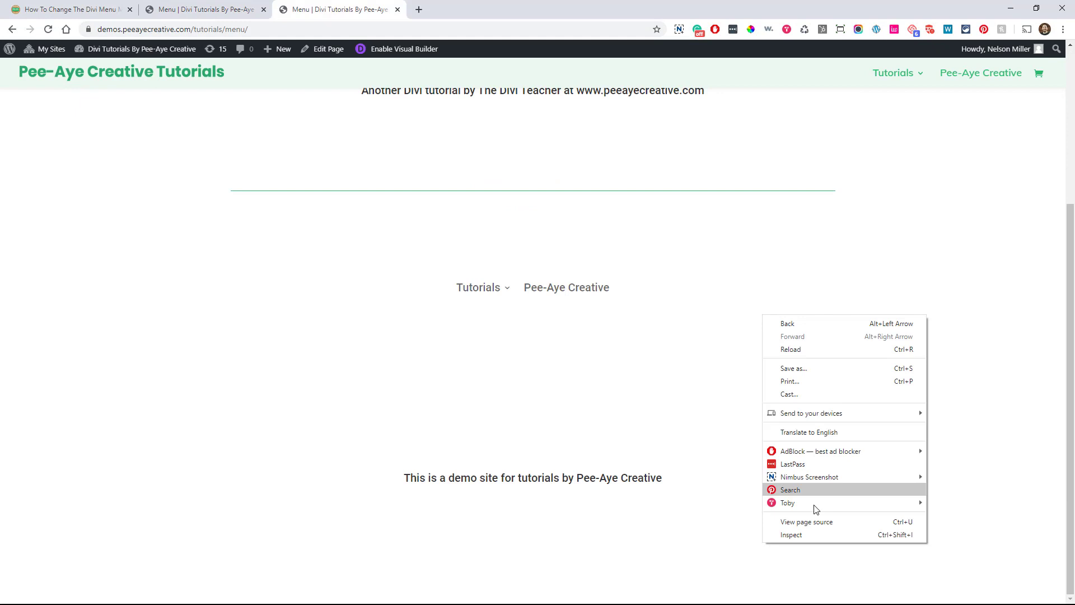
left_click(806, 534)
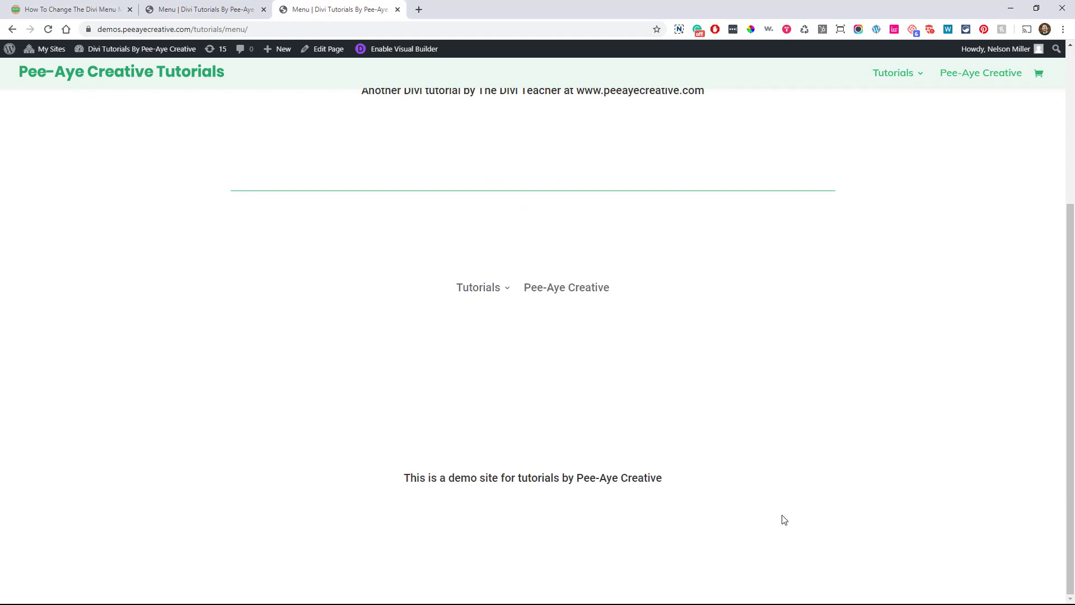
left_click_drag(480, 333, 536, 337)
scroll(451, 339, "down", 3)
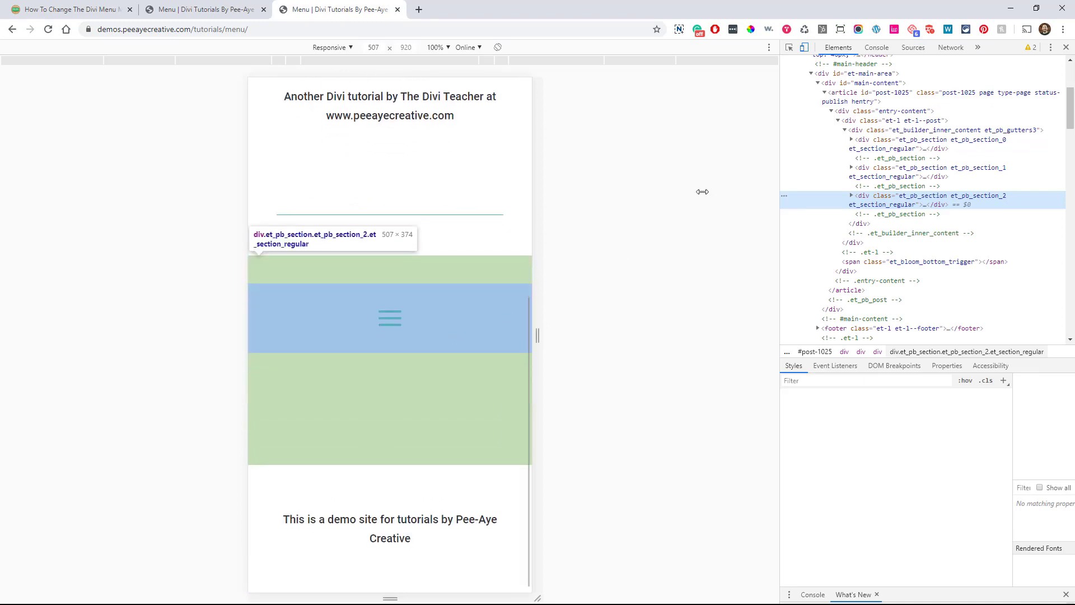
- Toggle the mobile menu repeatedly, confirming a green X when open and a hamburger when closed
left_click(392, 319)
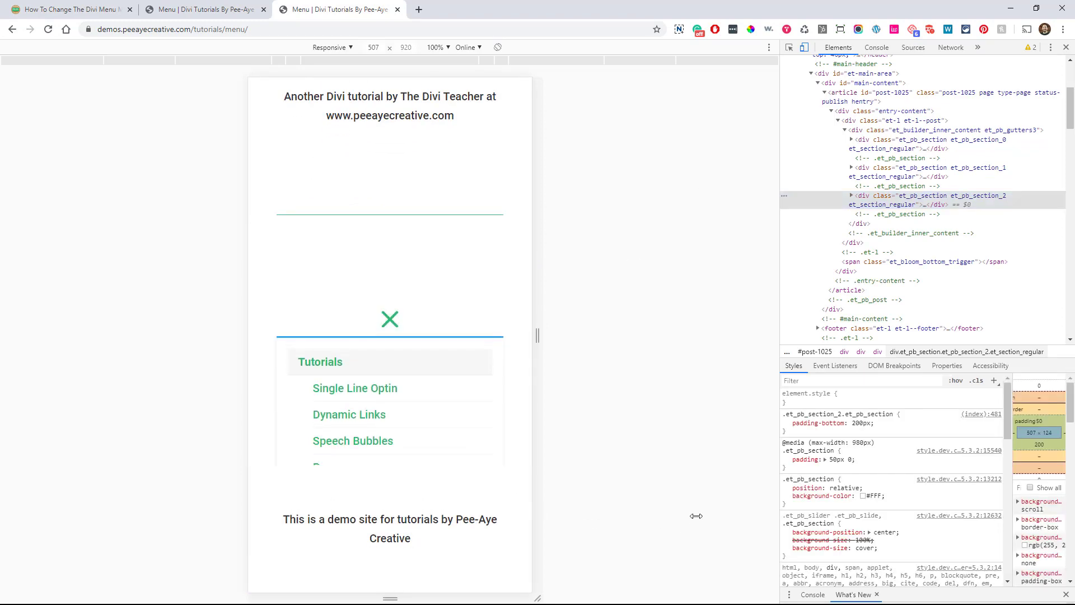
left_click(386, 318)
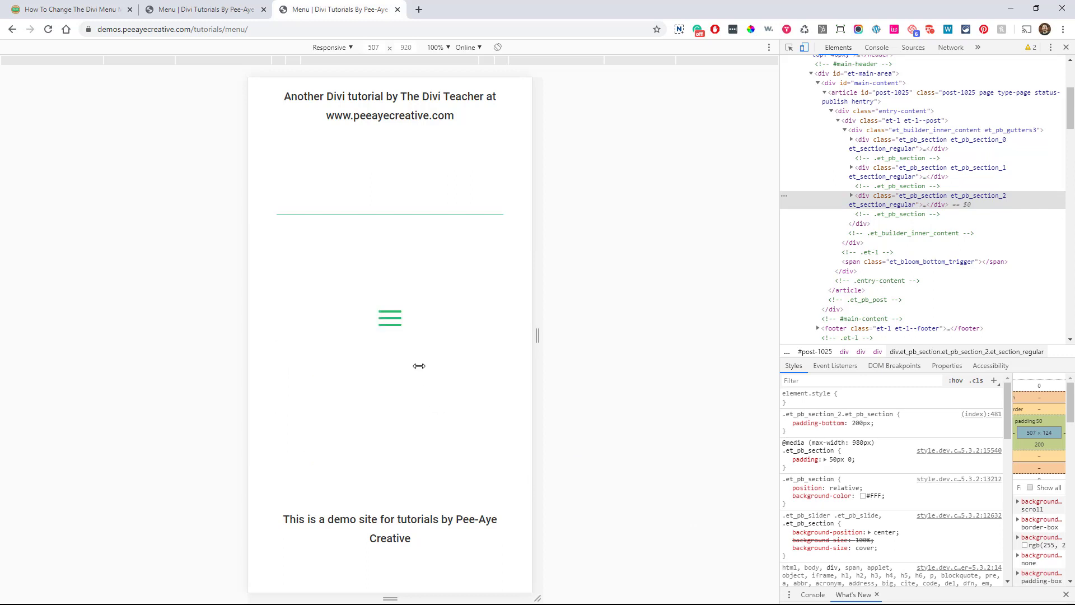
left_click(391, 320)
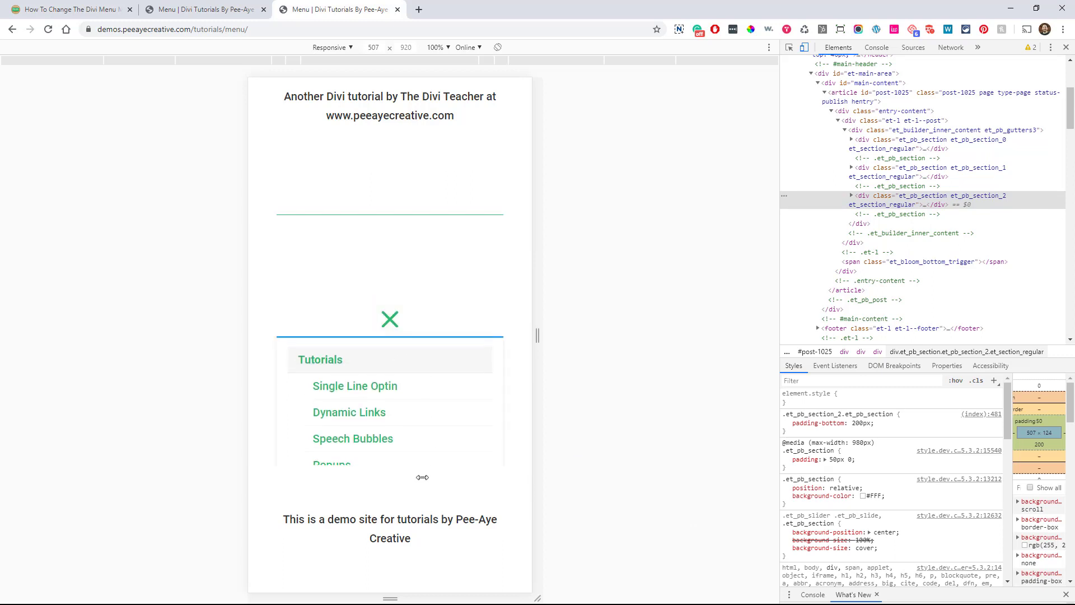
left_click(386, 317)
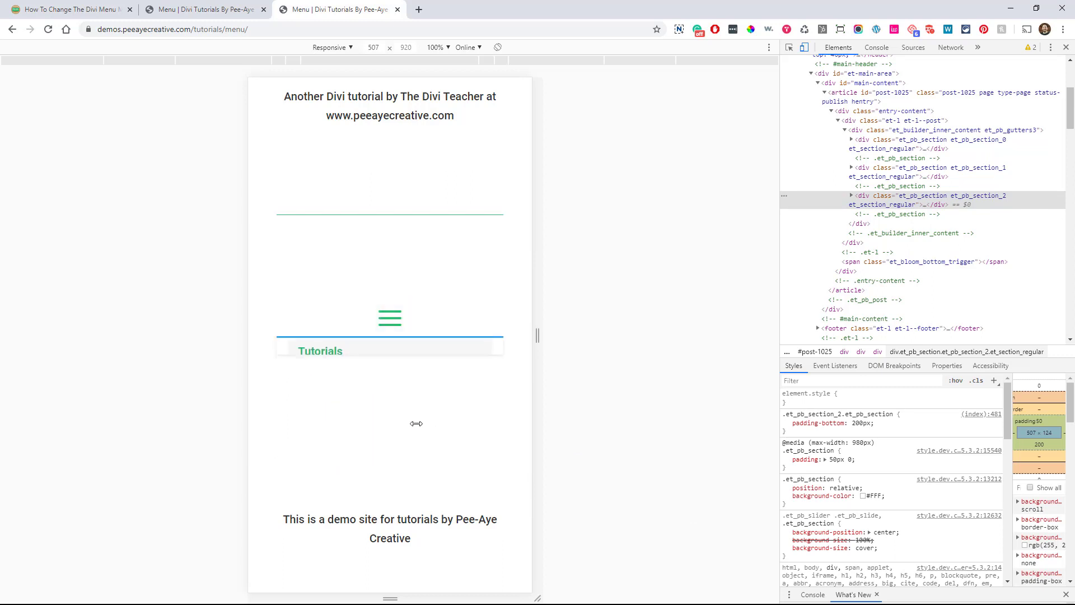
left_click(385, 321)
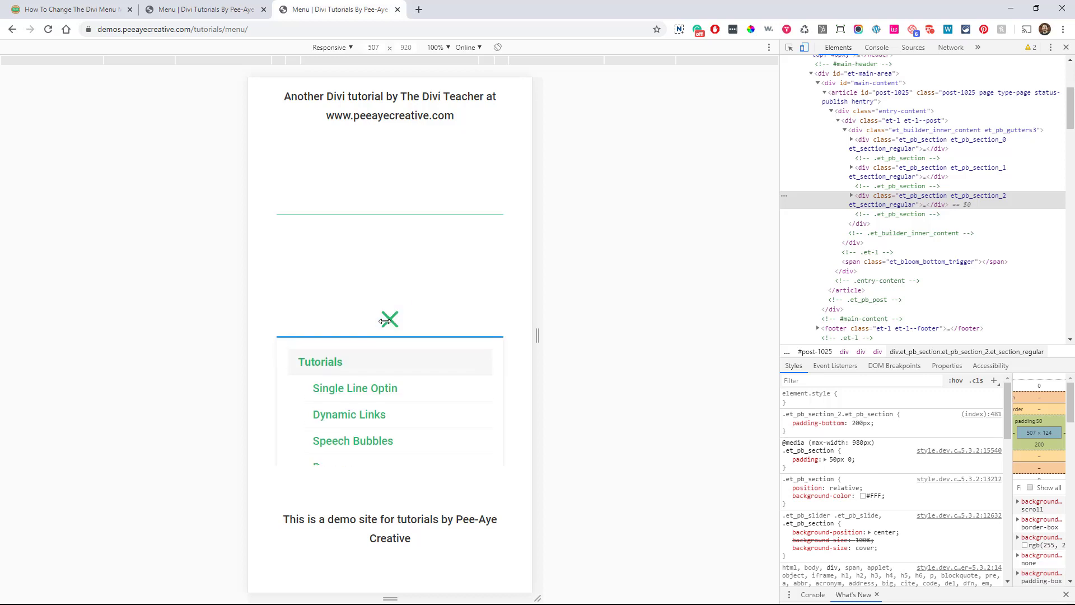
left_click(386, 320)
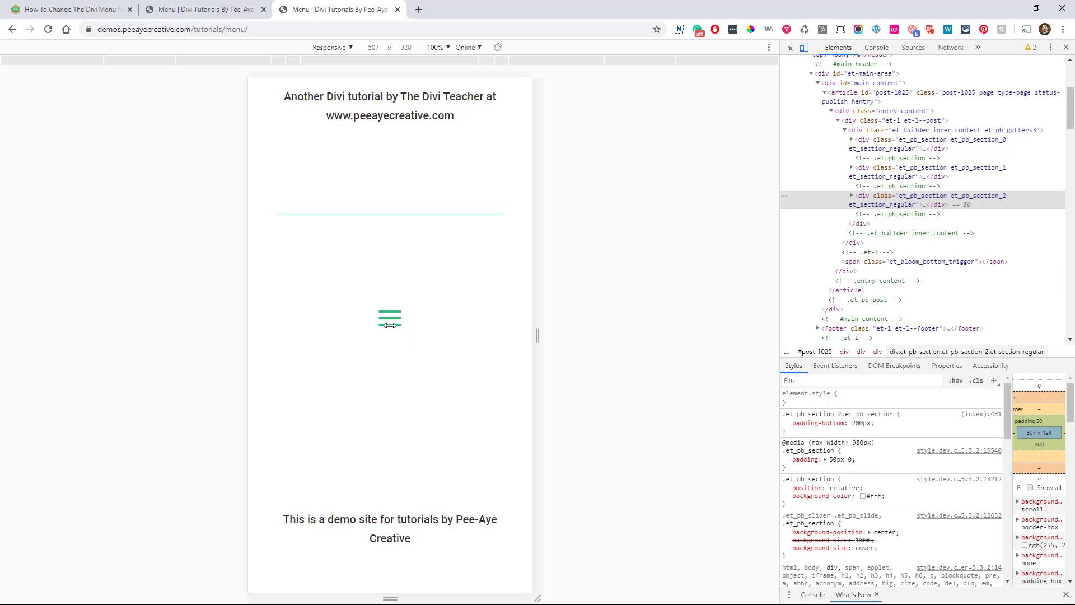
left_click(389, 323)
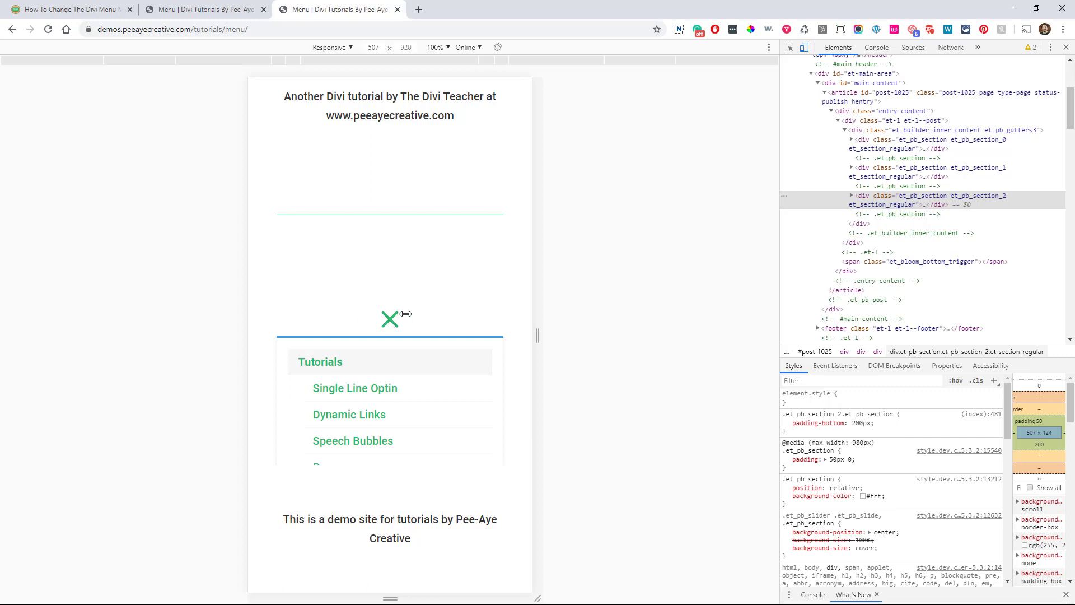
left_click(391, 322)
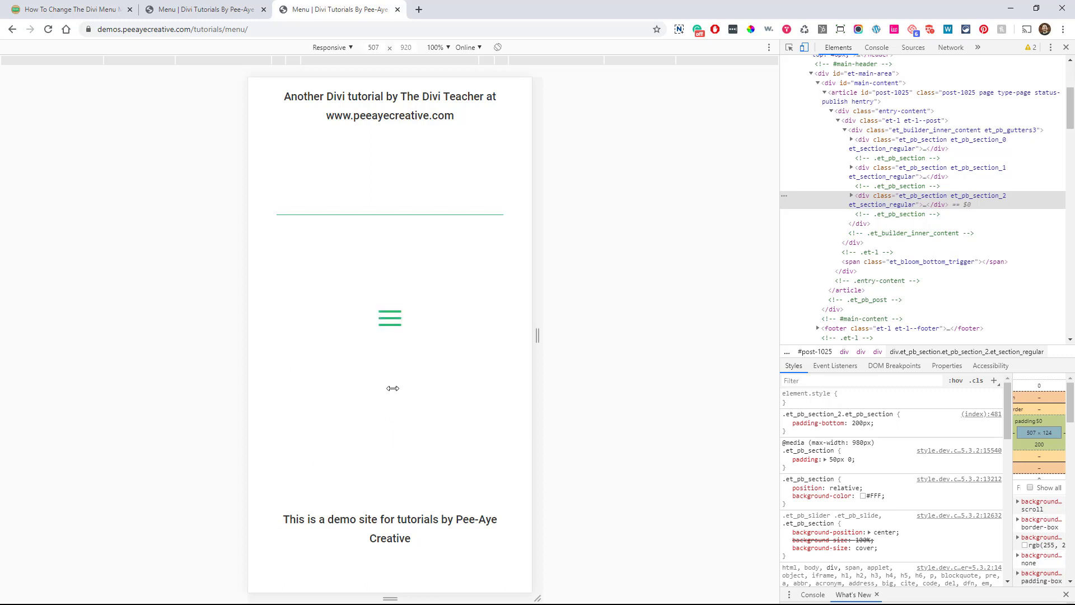
left_click(390, 318)
left_click(390, 318)
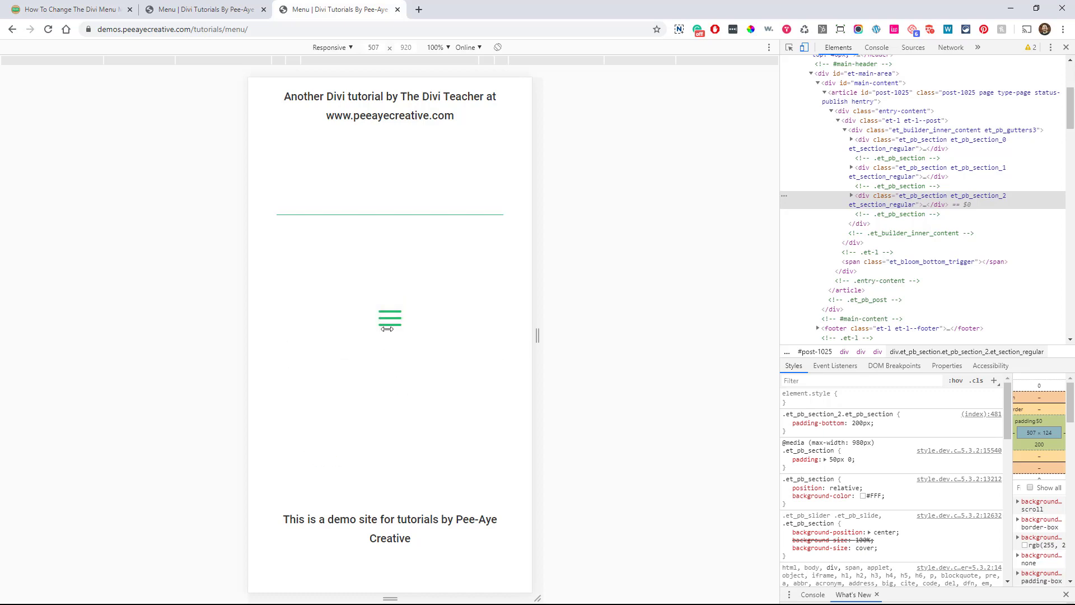